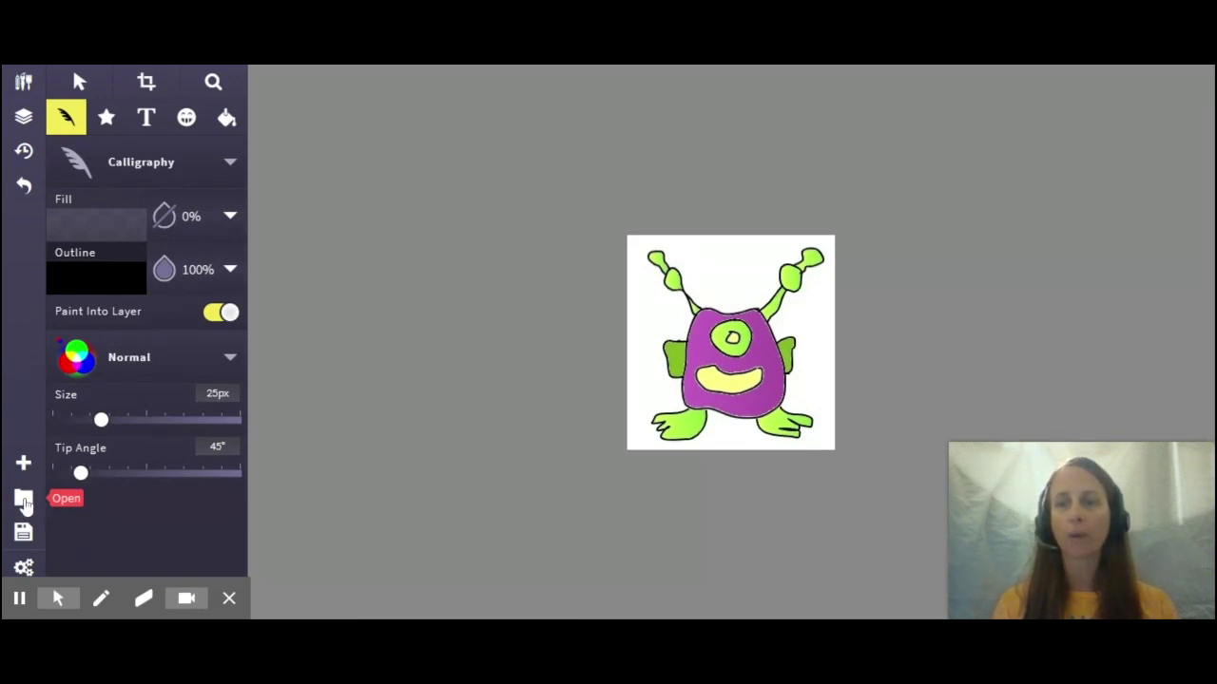
- Open the saved moon-and-stars landscape drawing from the gallery, then bring up the new-drawing dialog
click(23, 500)
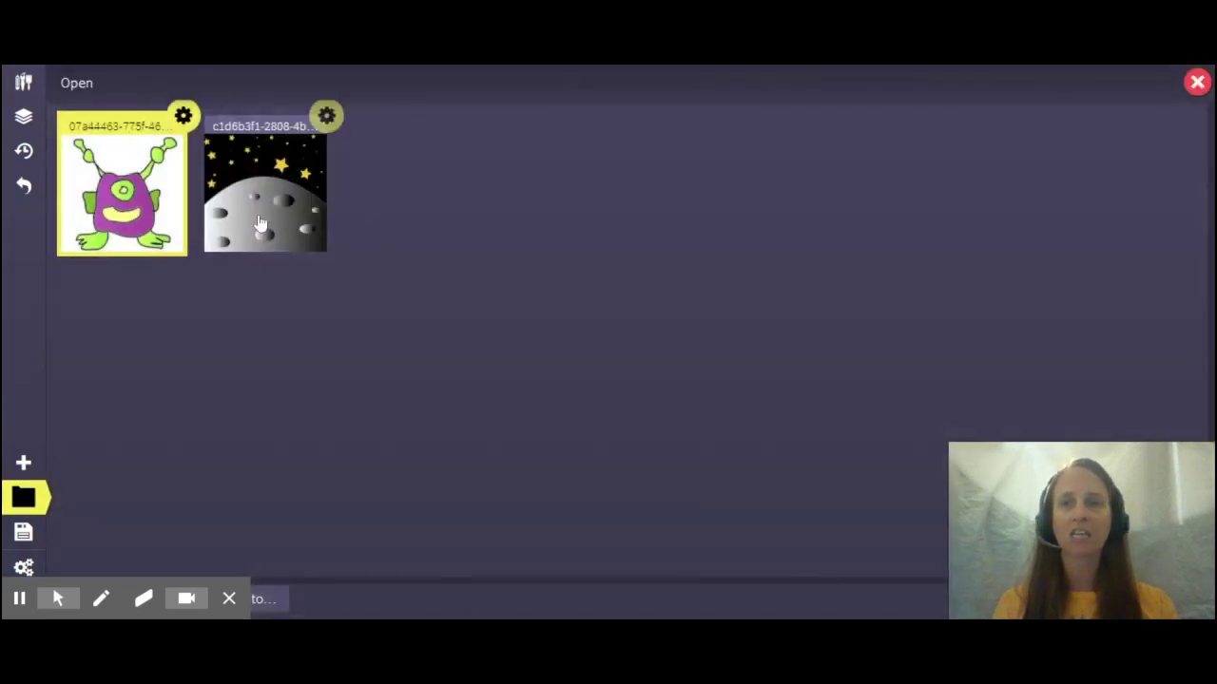
click(263, 221)
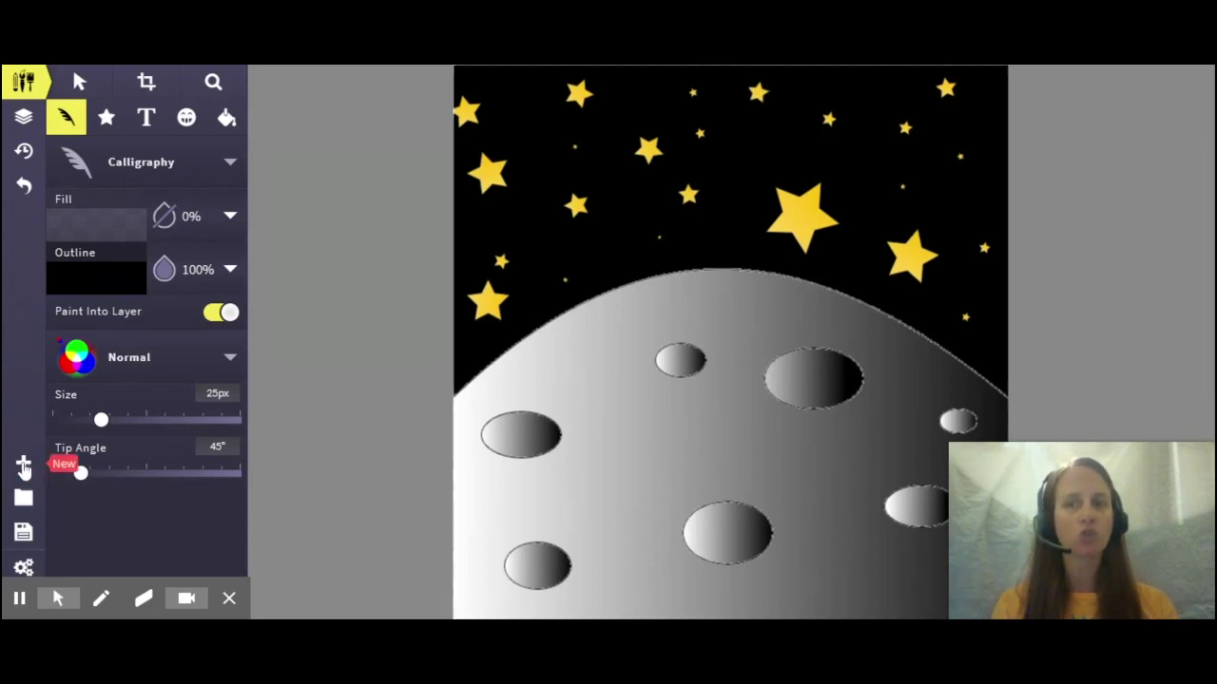
click(24, 465)
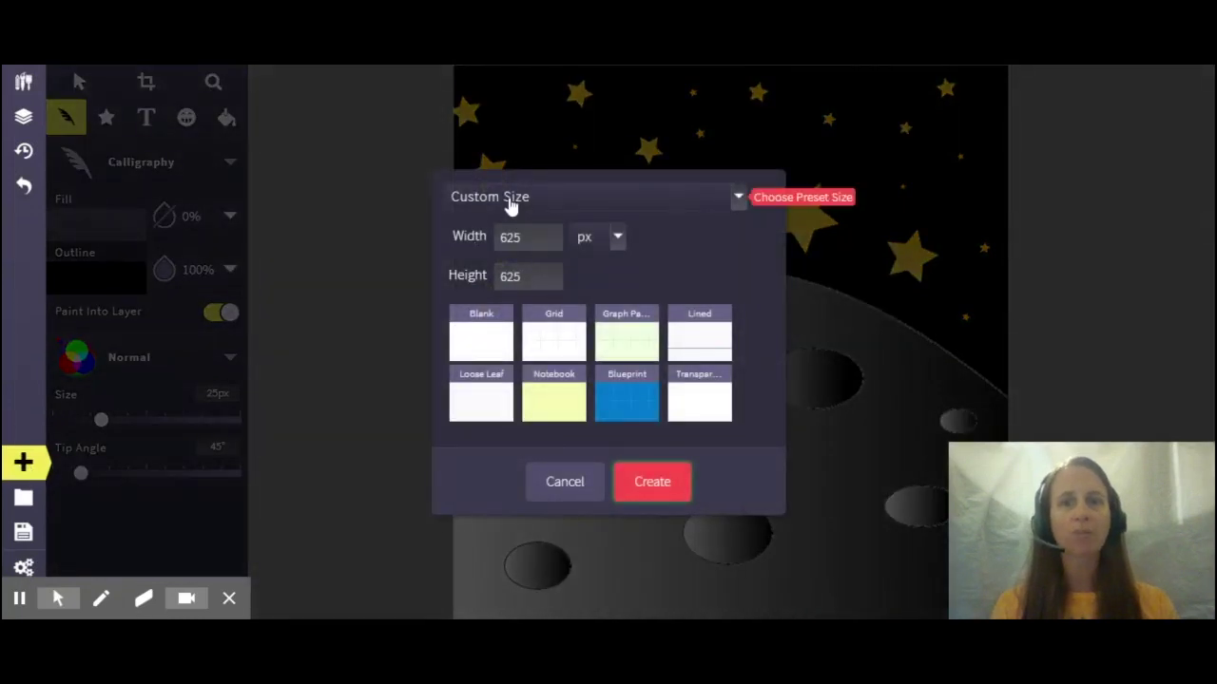
- Create a new Blank canvas at 625 × 625 px
click(478, 347)
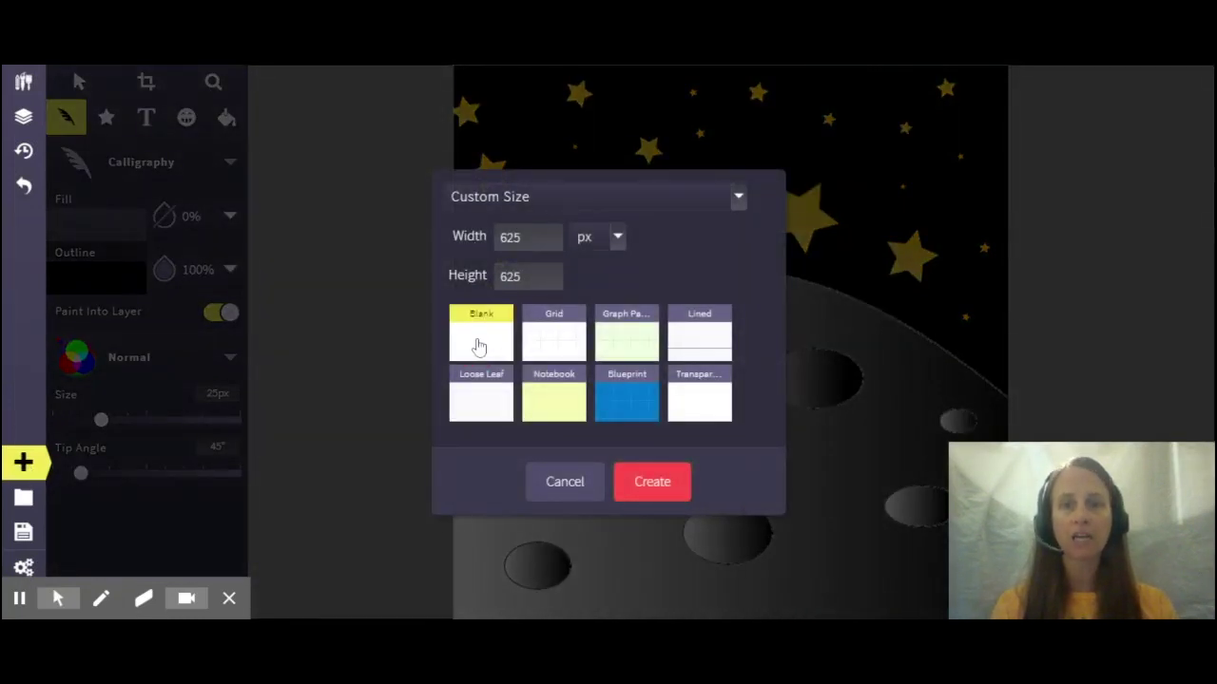
click(652, 484)
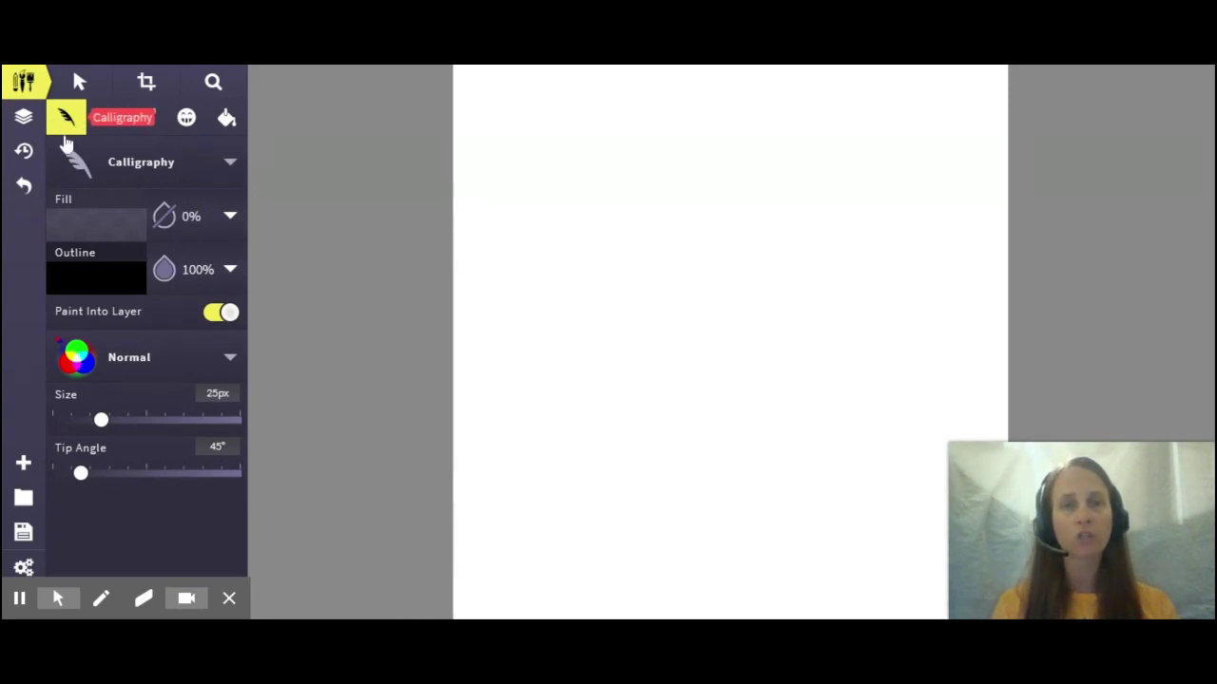
- With the Path brush, draw a thin arc bowing upward across the full canvas width
click(76, 166)
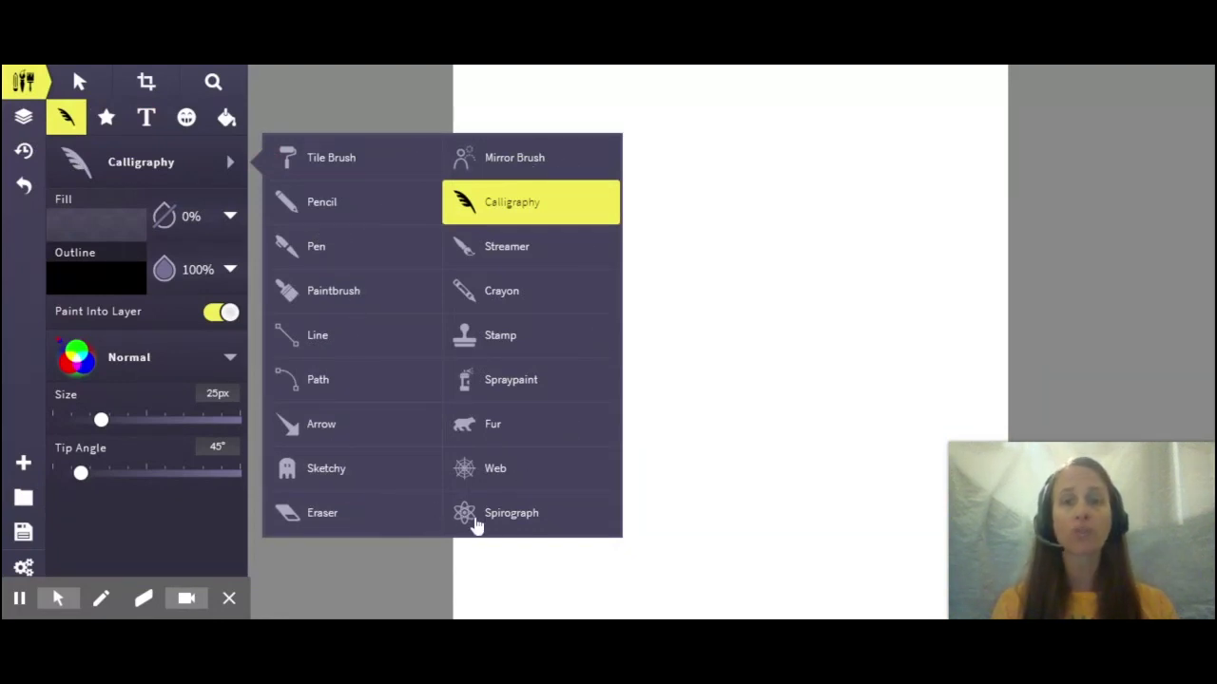
click(317, 385)
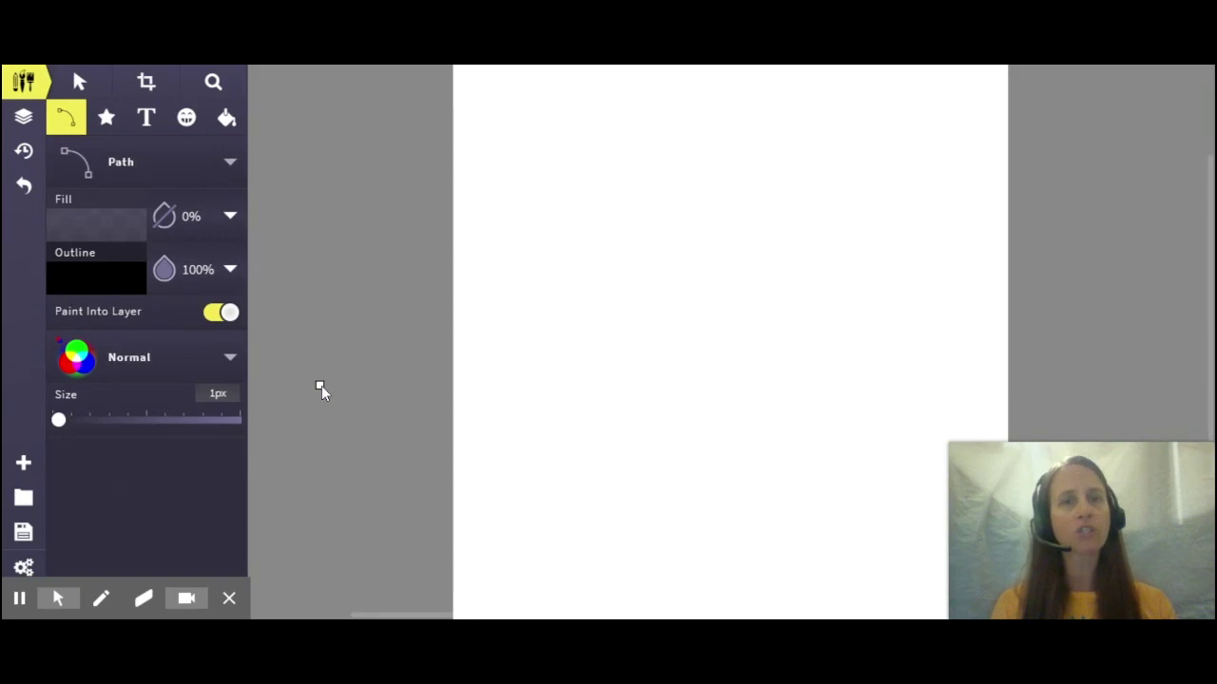
click(453, 246)
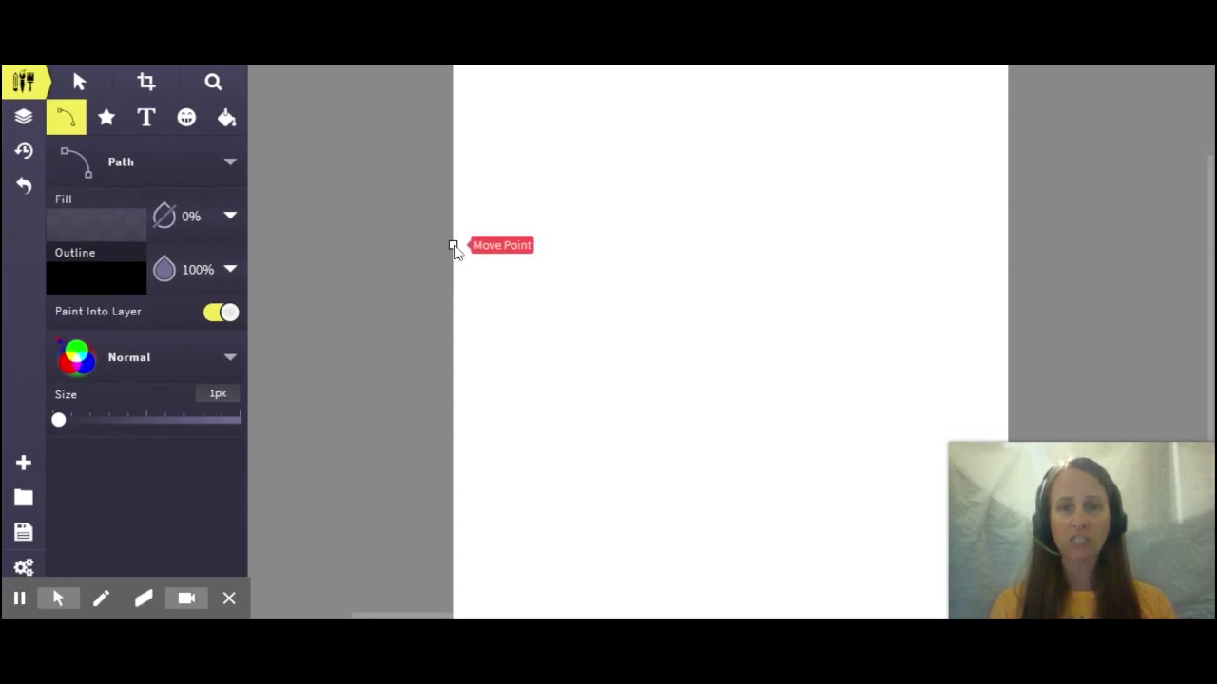
drag(453, 249, 1012, 246)
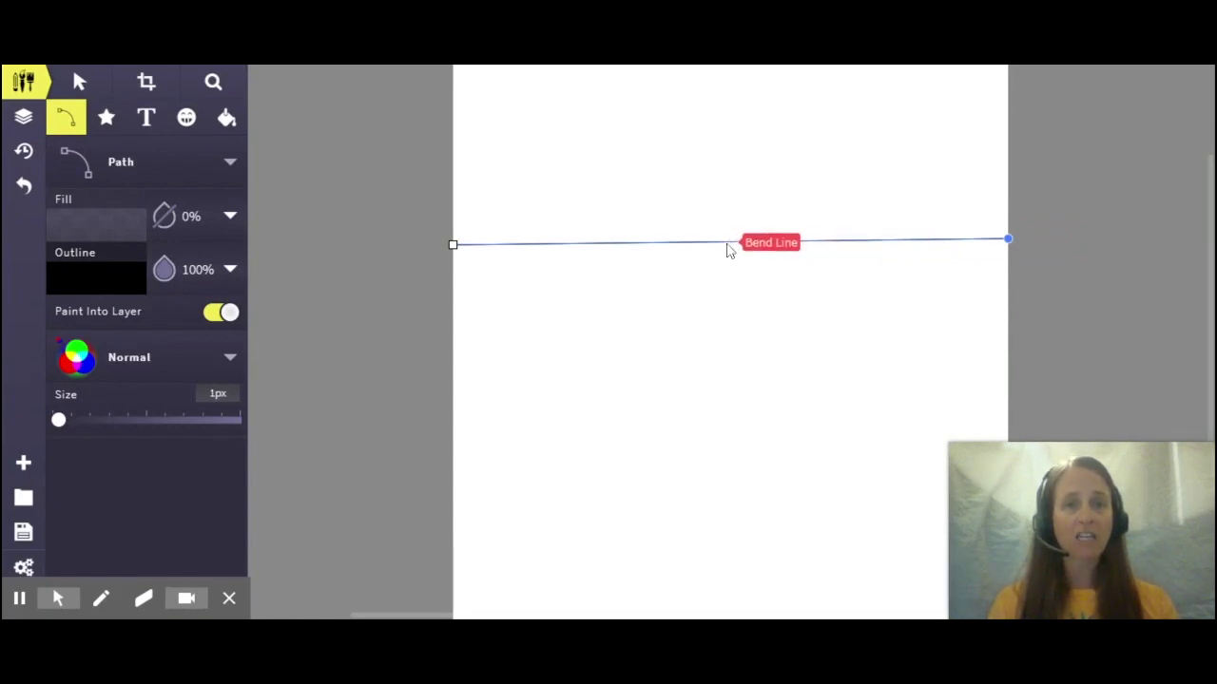
drag(728, 250, 730, 162)
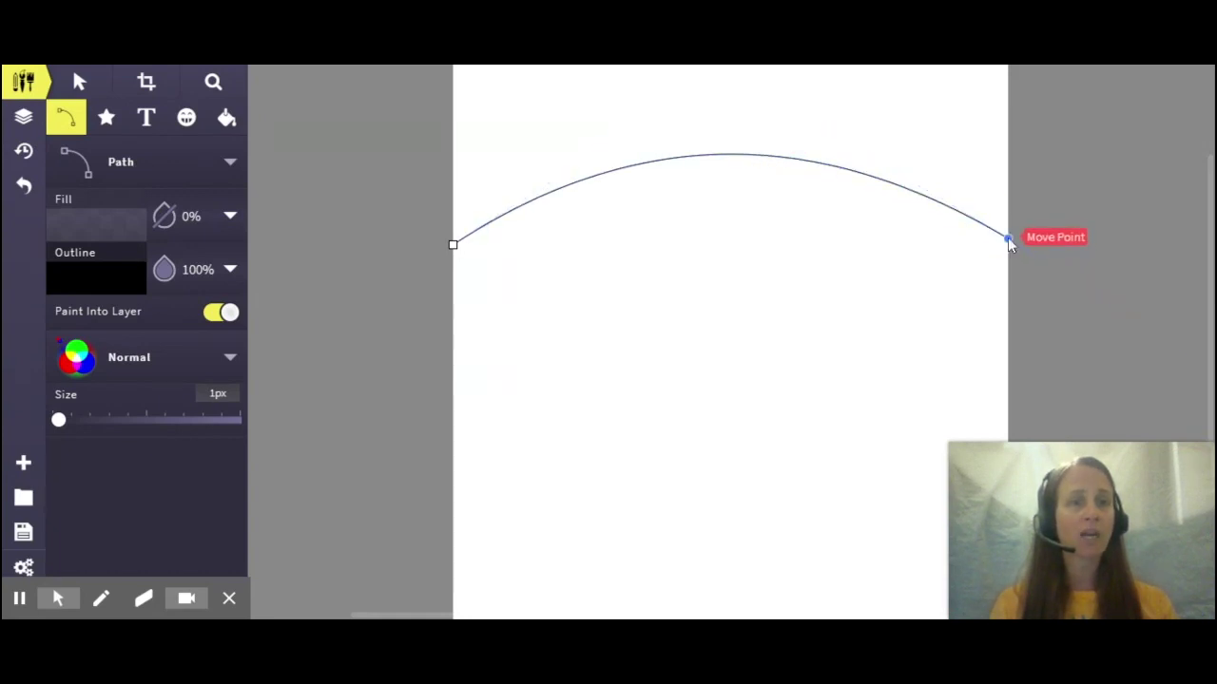
key(Return)
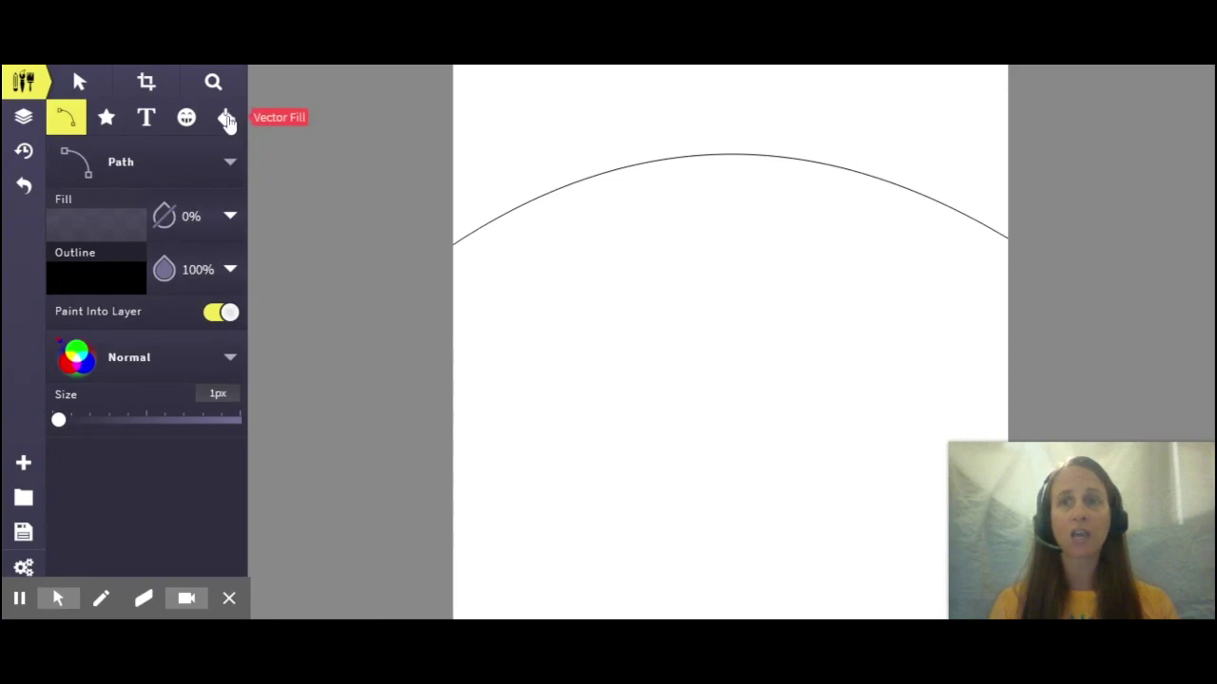
- Pixel-fill the area below the arc with solid dark grey 5F5F5F
click(227, 119)
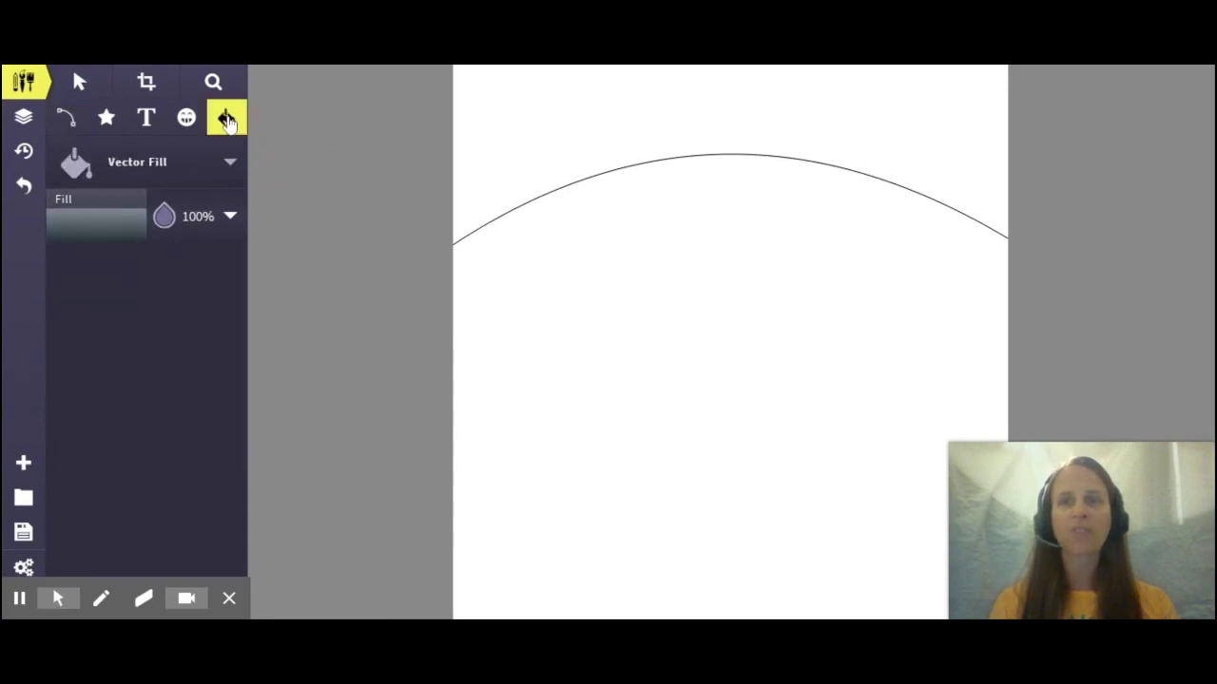
click(218, 169)
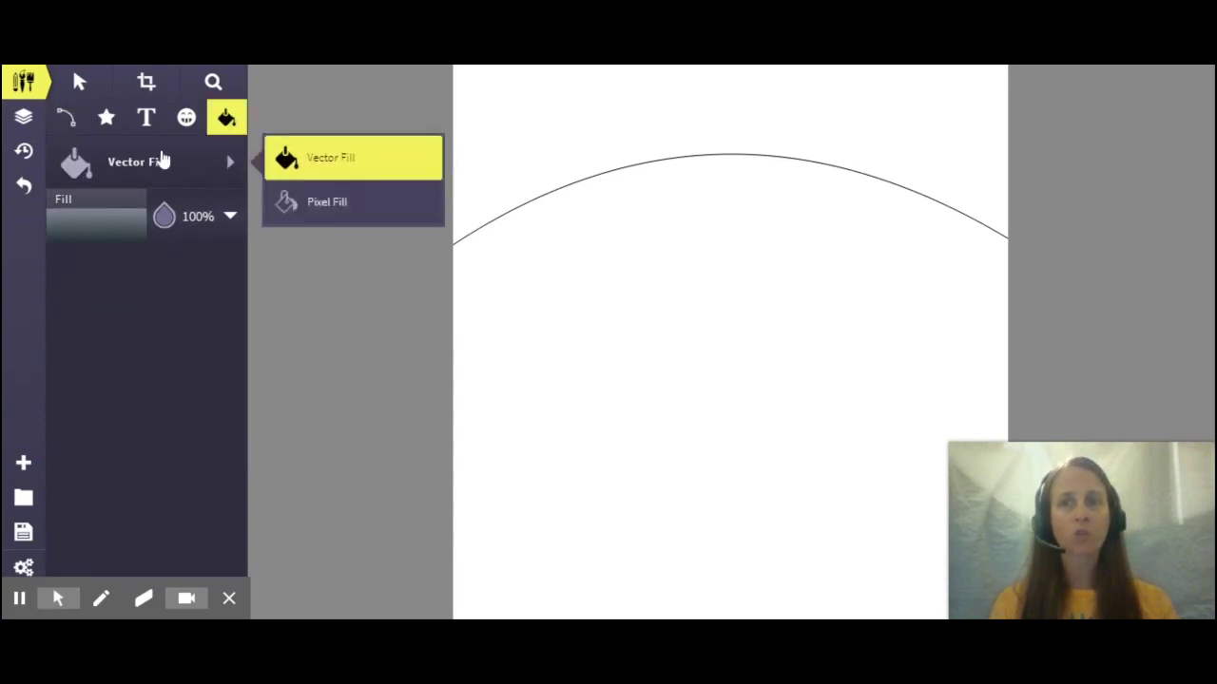
click(319, 208)
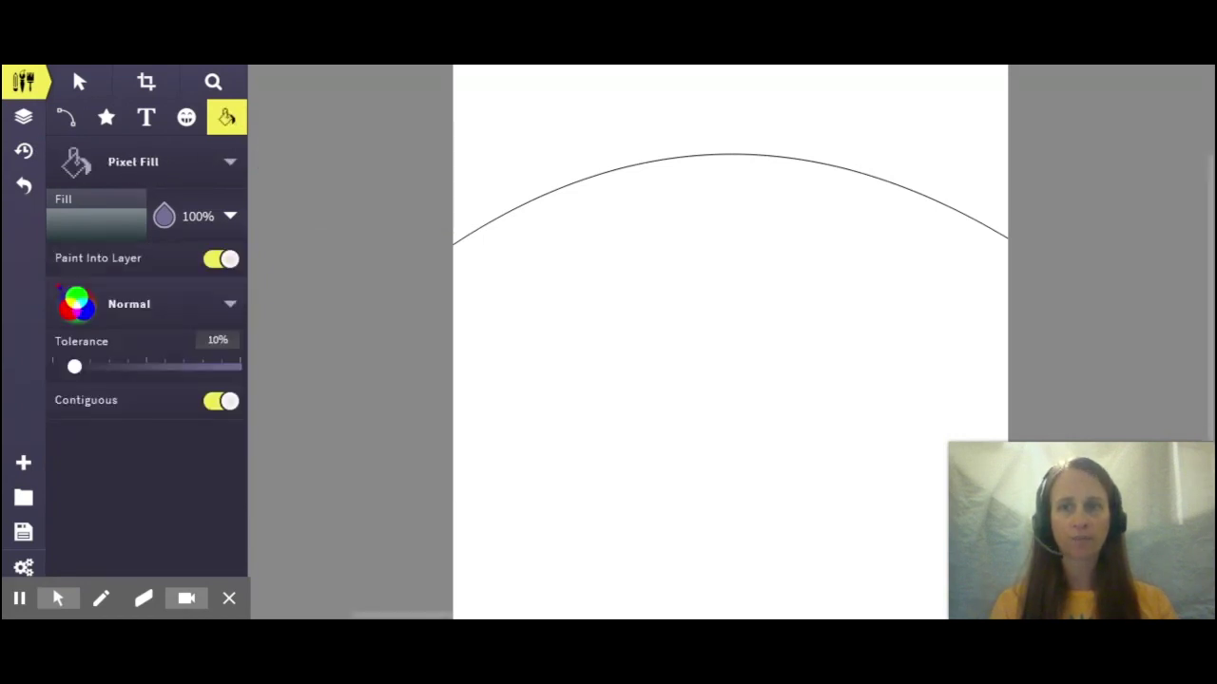
click(133, 232)
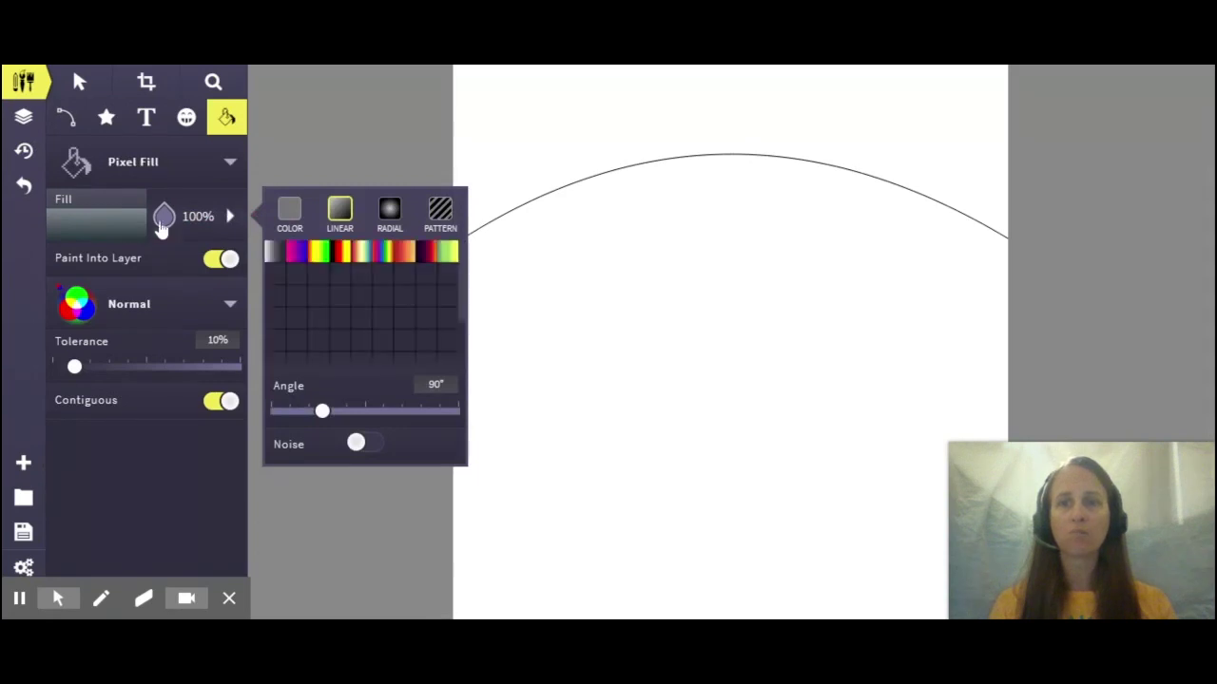
click(288, 212)
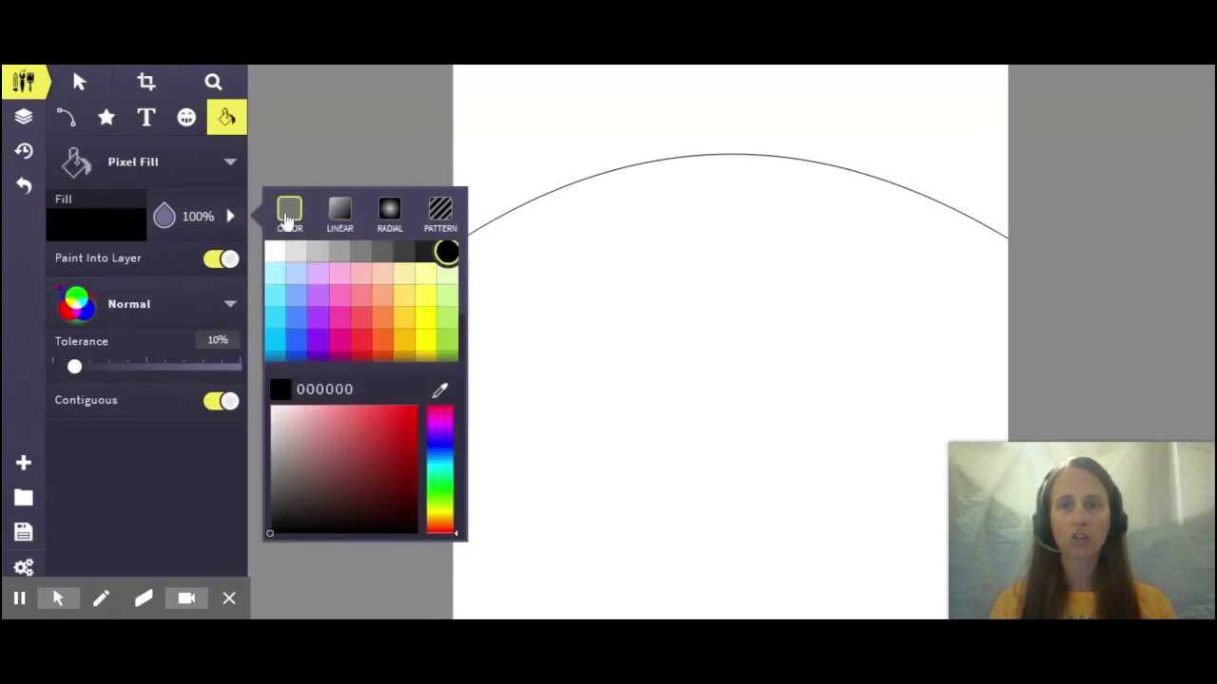
click(380, 251)
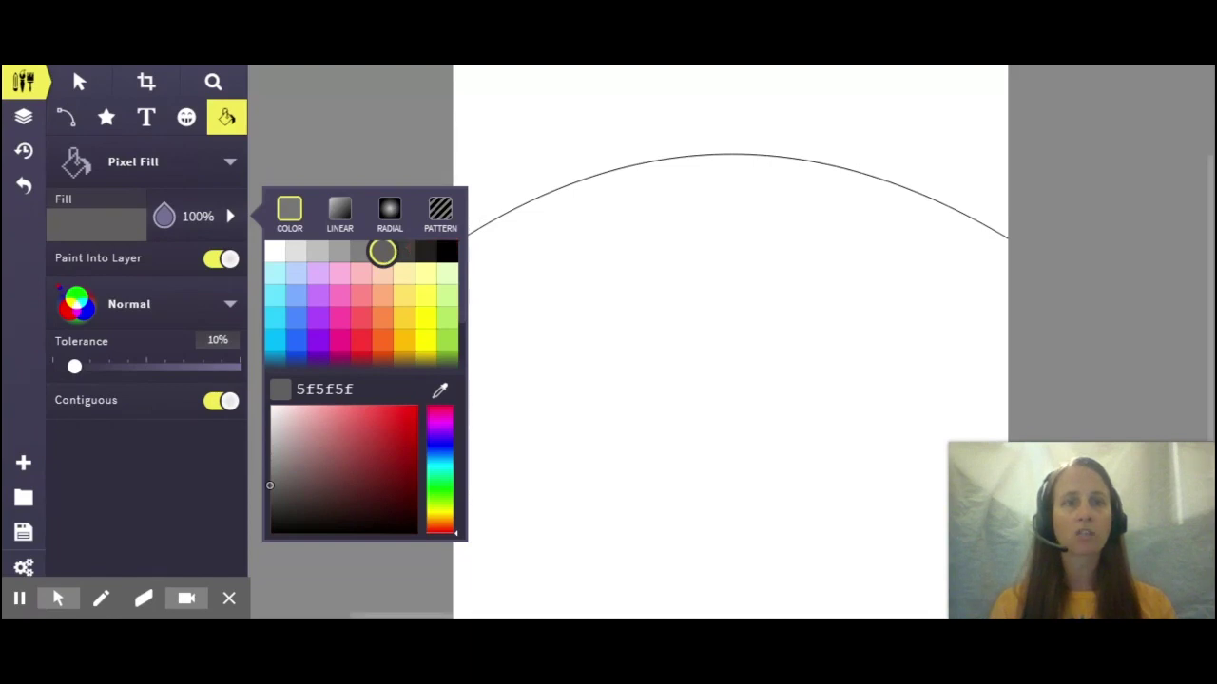
click(722, 399)
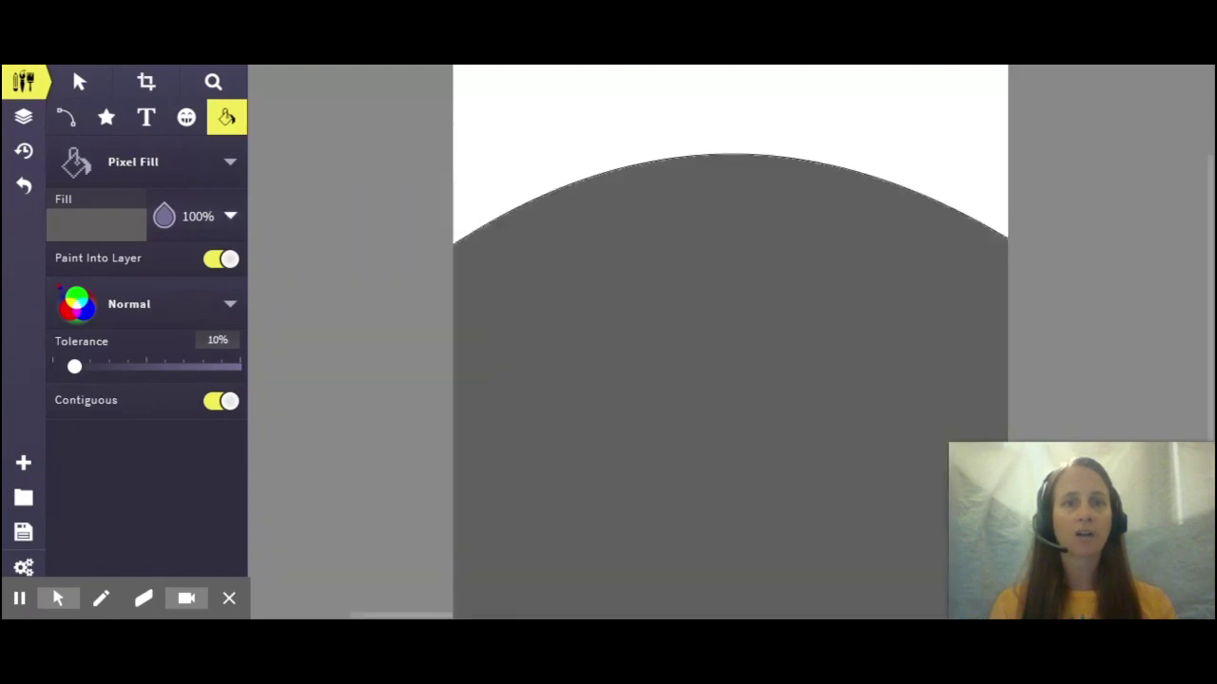
click(106, 120)
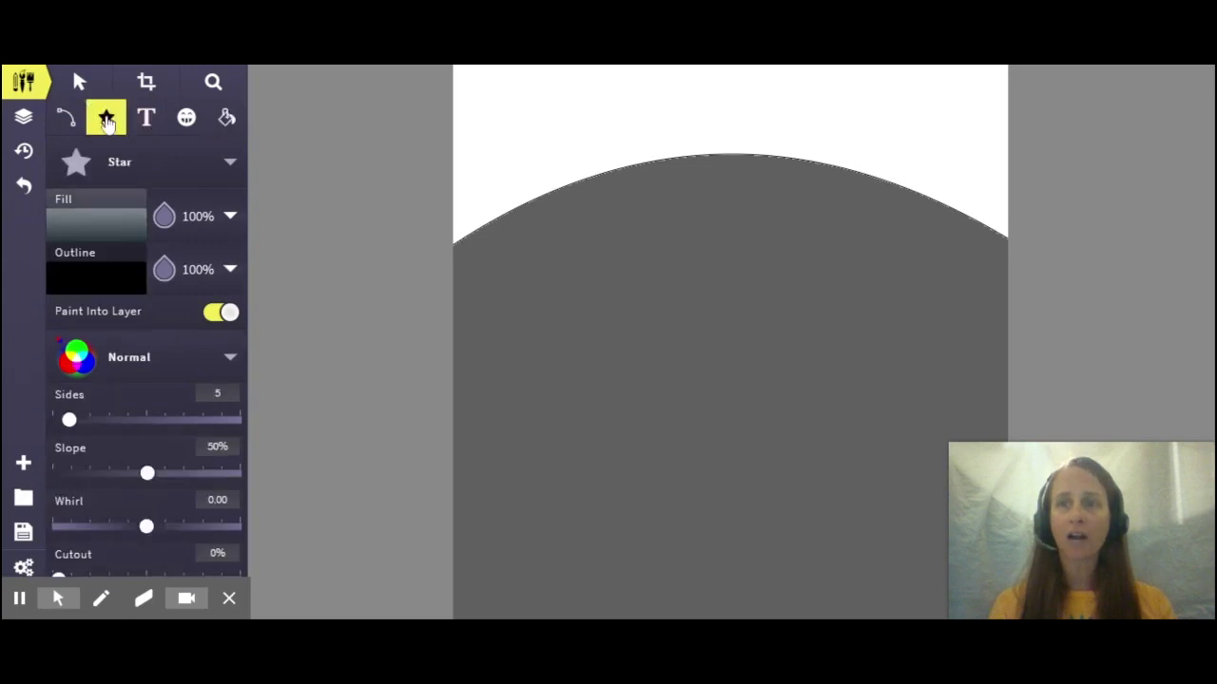
- Switch to the Ellipse shape and draw four larger gradient craters across the moon surface
click(121, 166)
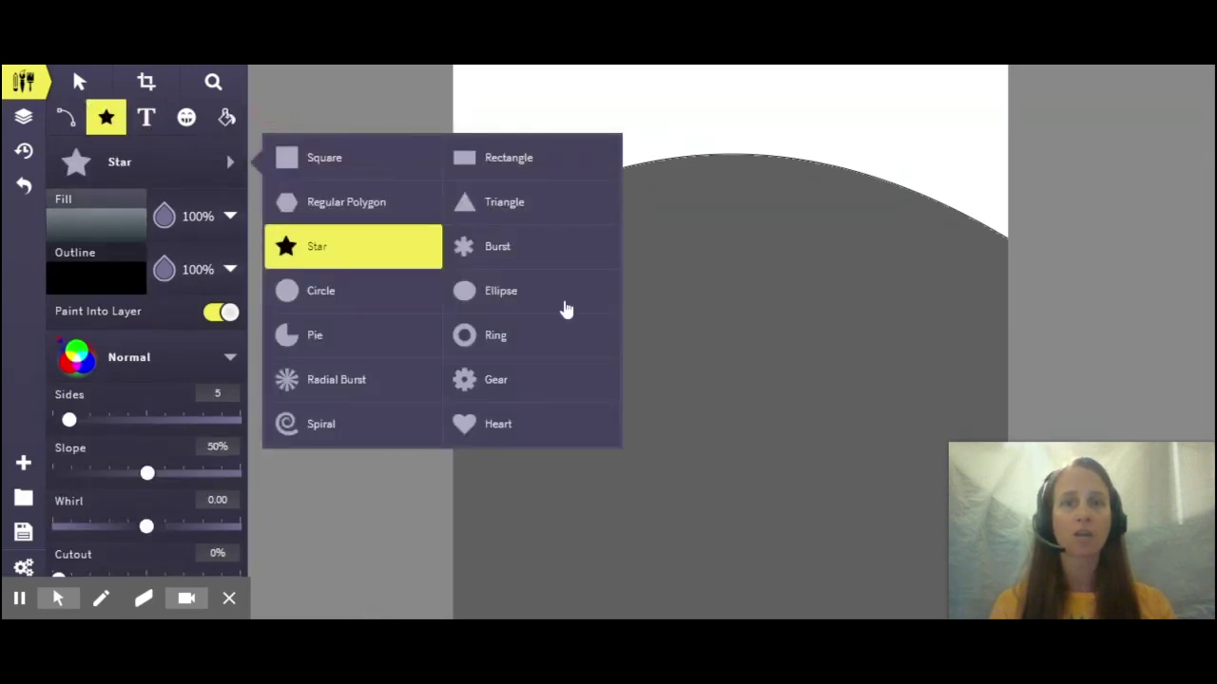
click(506, 299)
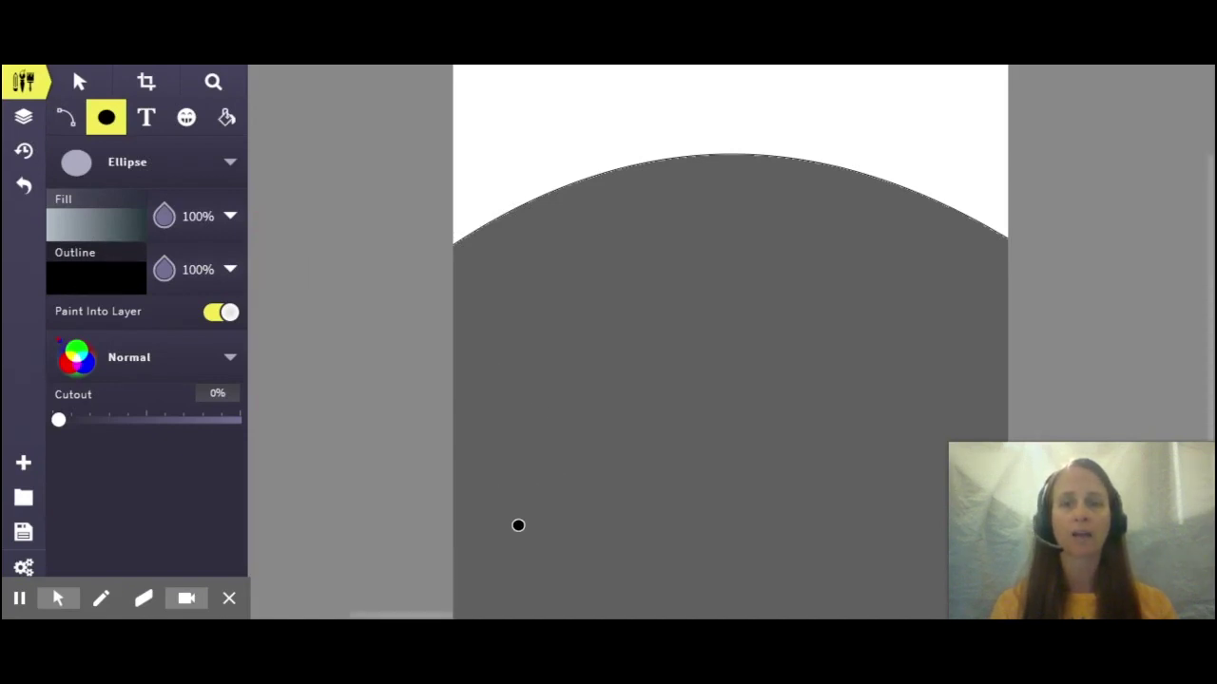
drag(490, 544, 609, 587)
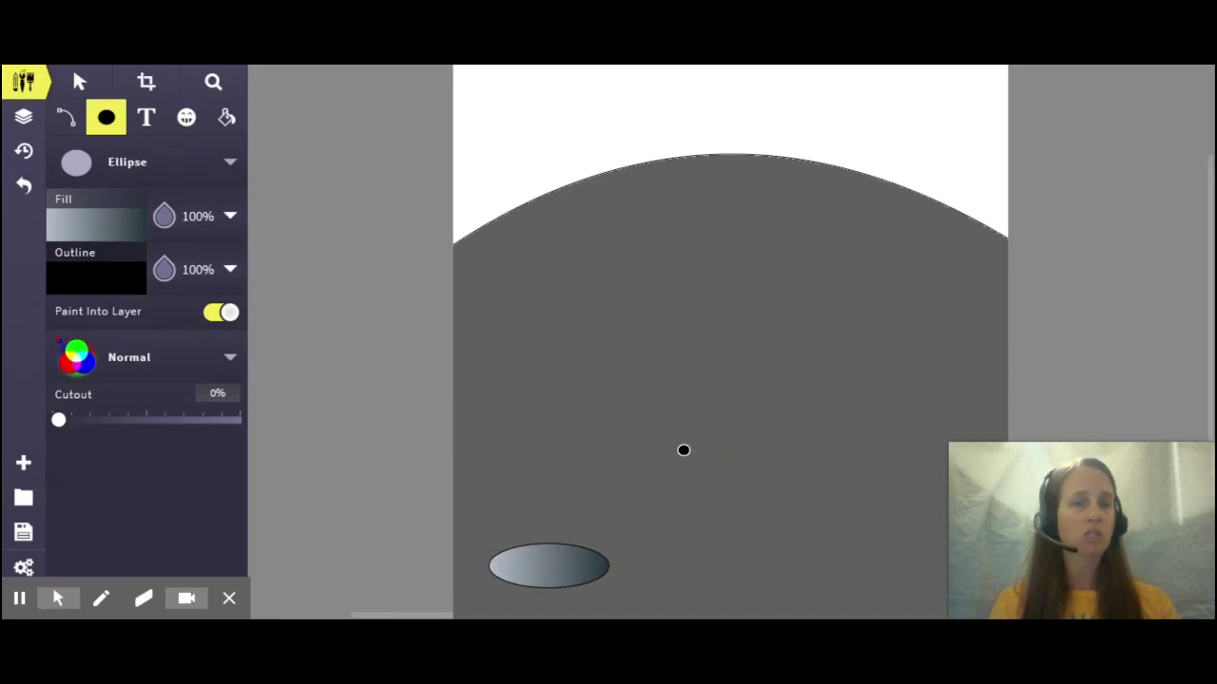
drag(684, 450, 782, 488)
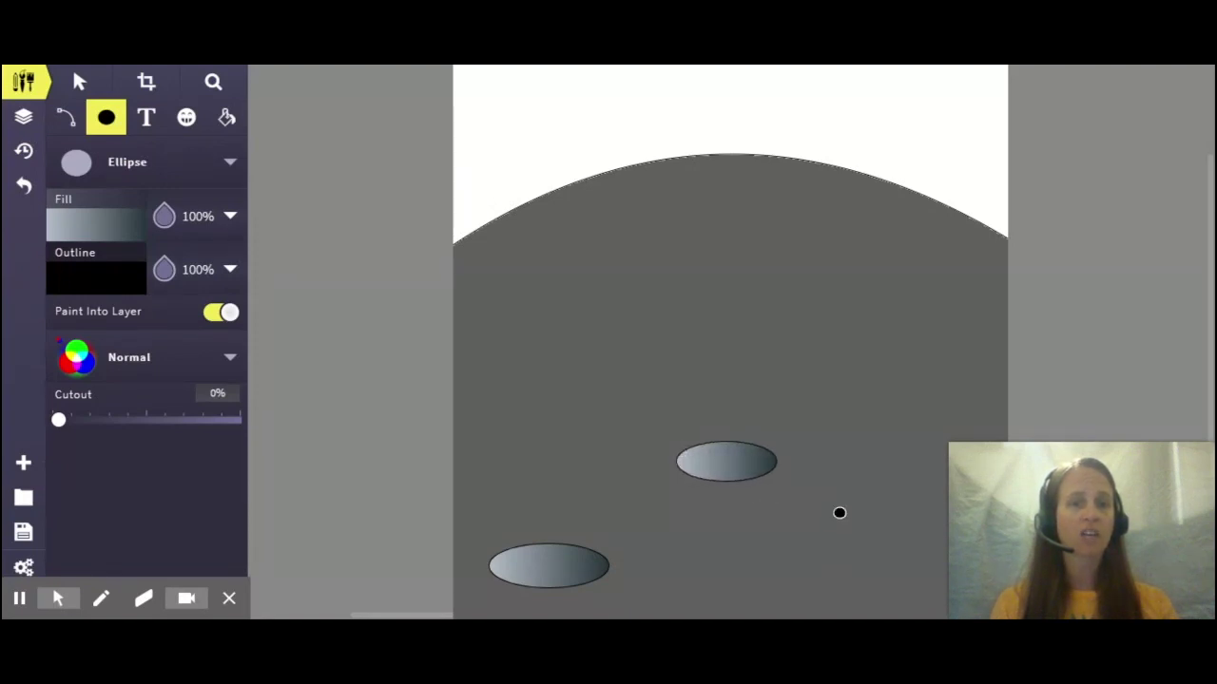
drag(788, 546, 926, 596)
drag(823, 348, 941, 382)
- Add six small gradient craters scattered between the larger ones, up to the horizon
drag(886, 446, 929, 458)
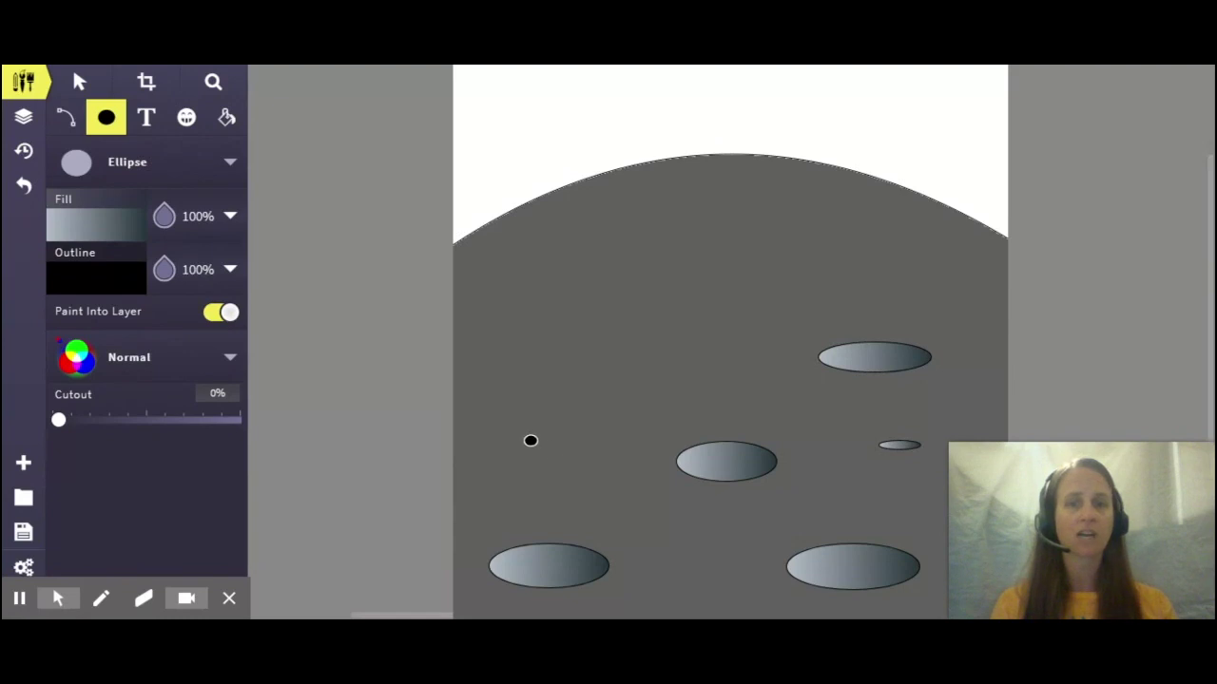
drag(530, 440, 570, 456)
drag(713, 362, 755, 374)
drag(906, 268, 975, 291)
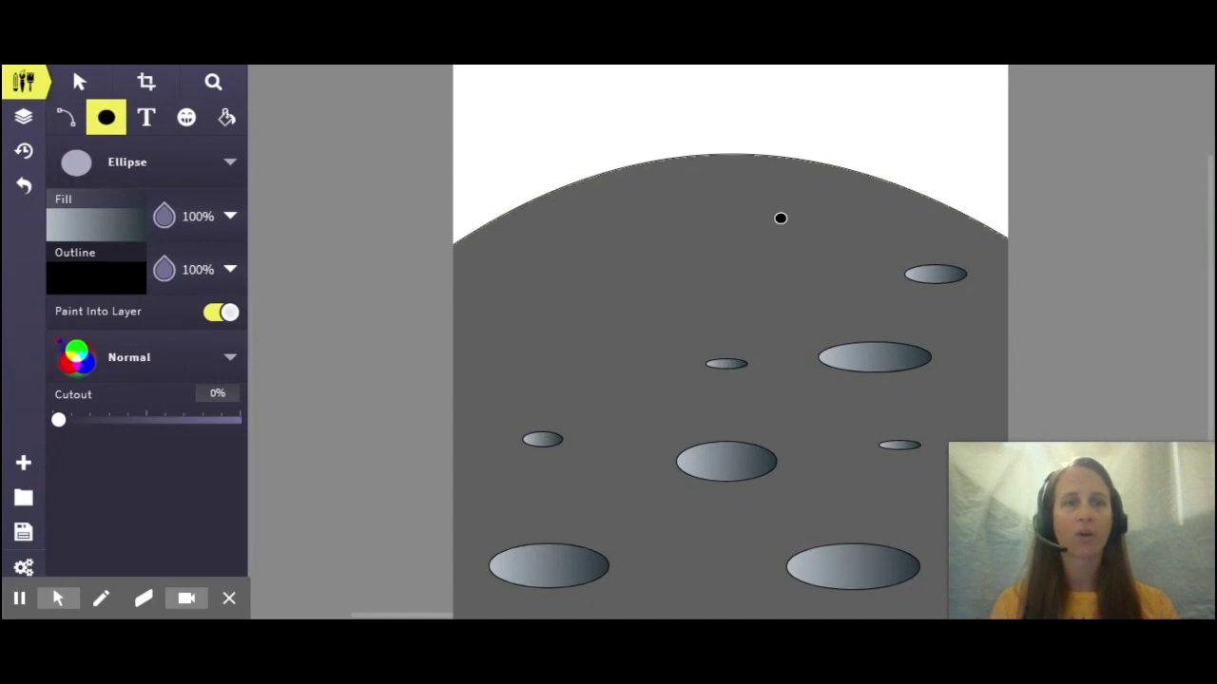
drag(771, 209, 828, 228)
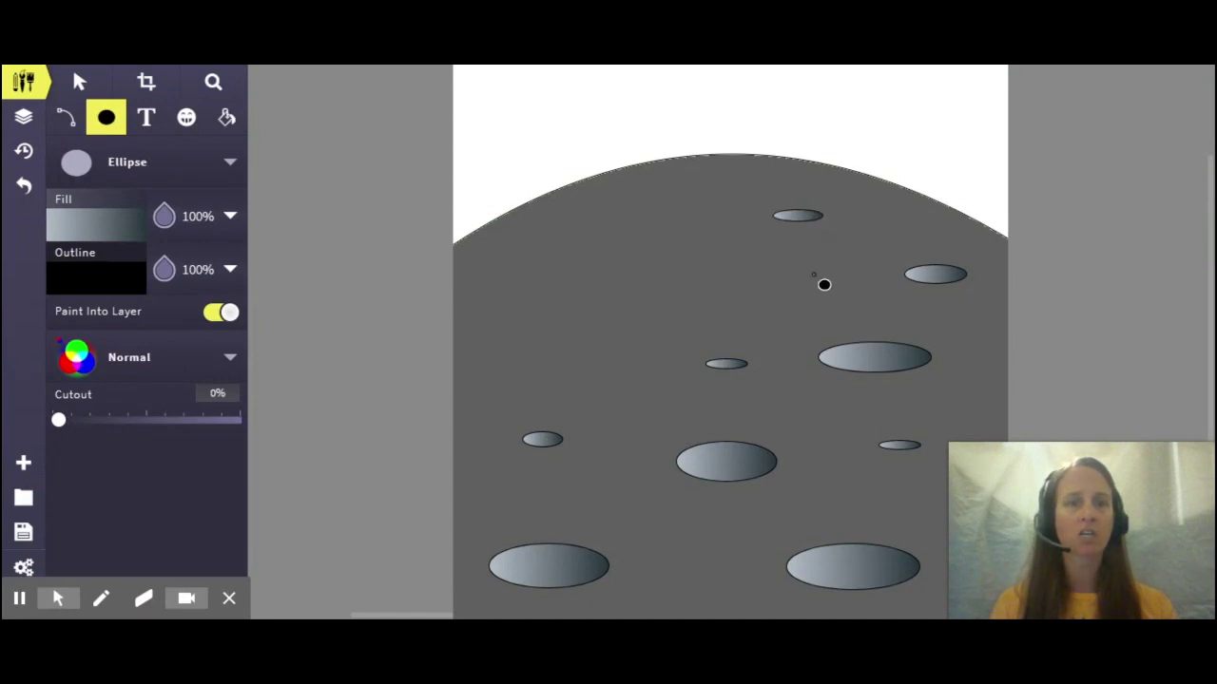
mouse_move(813, 273)
mouse_down()
mouse_move(858, 302)
mouse_move(875, 295)
mouse_up()
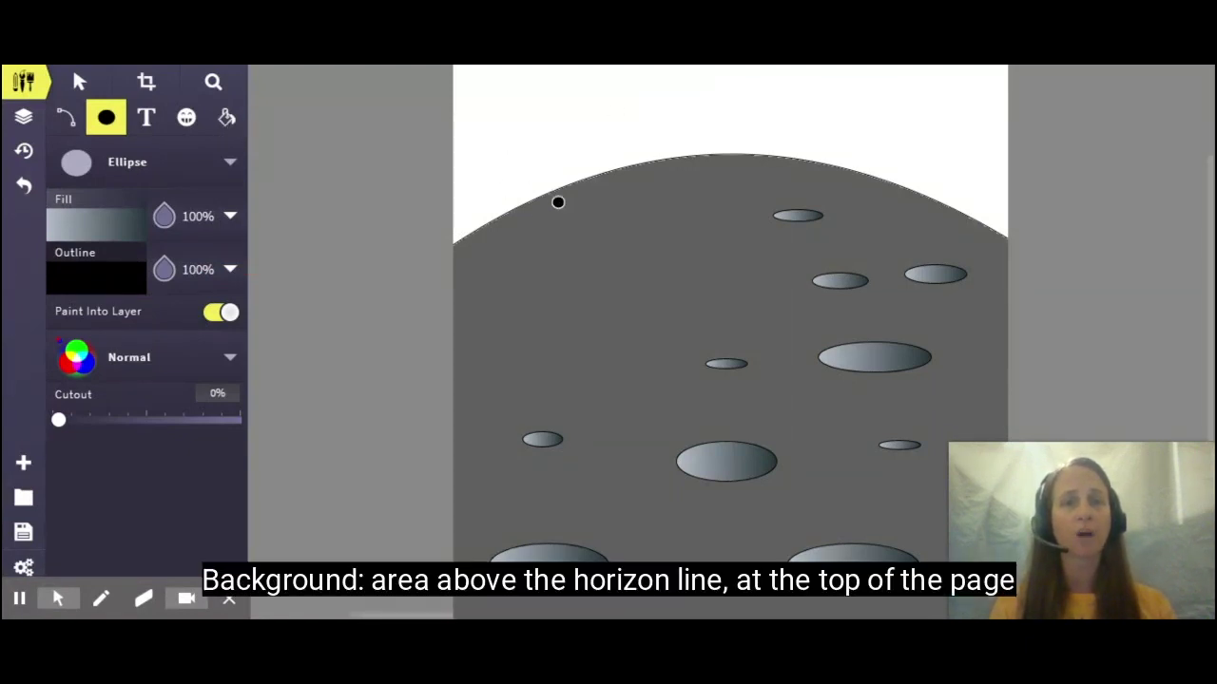
click(225, 122)
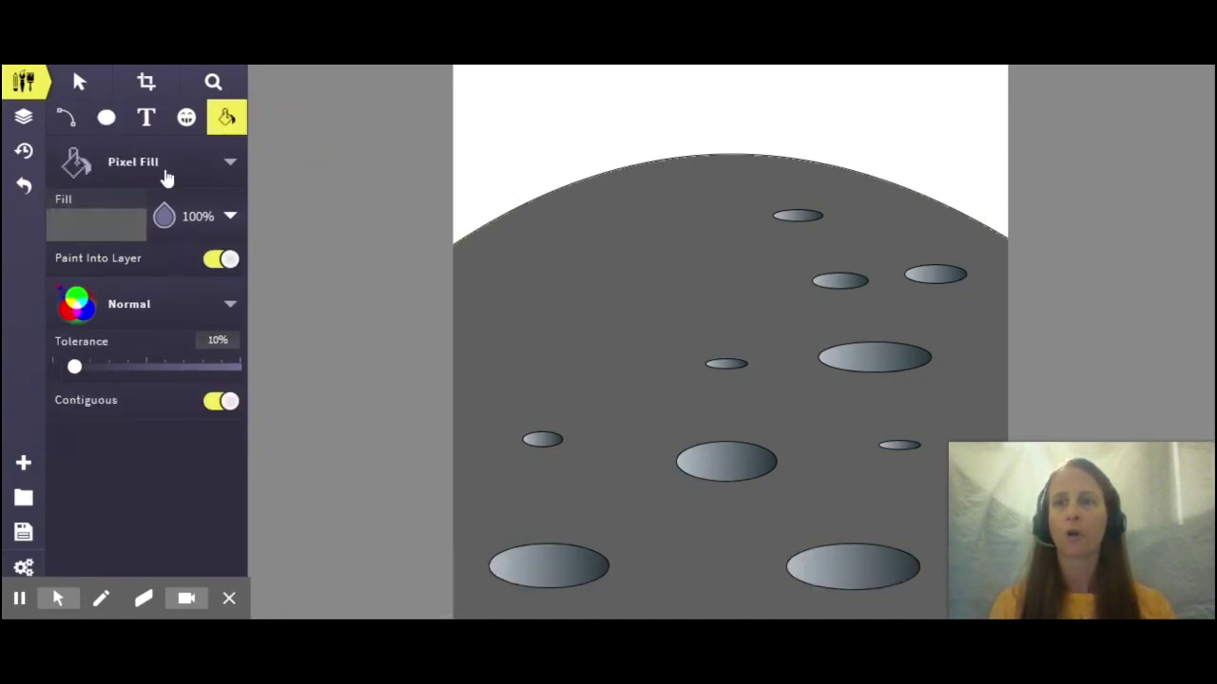
- Fill the white sky above the horizon with solid black
click(124, 231)
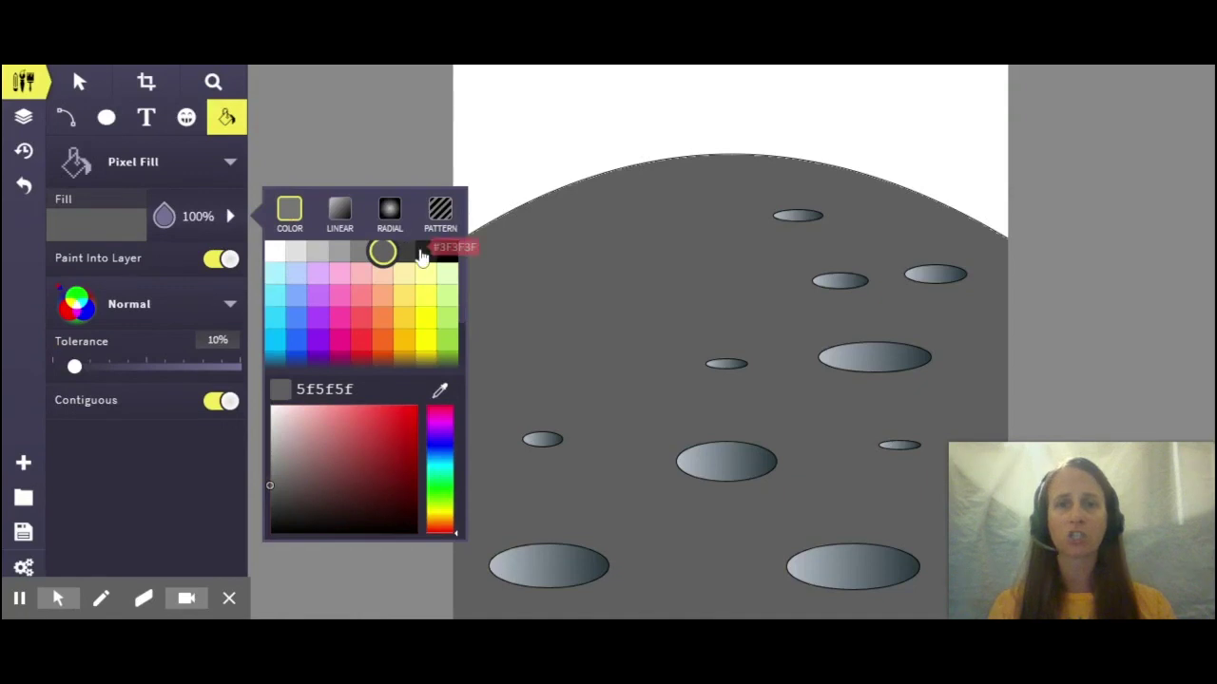
click(443, 255)
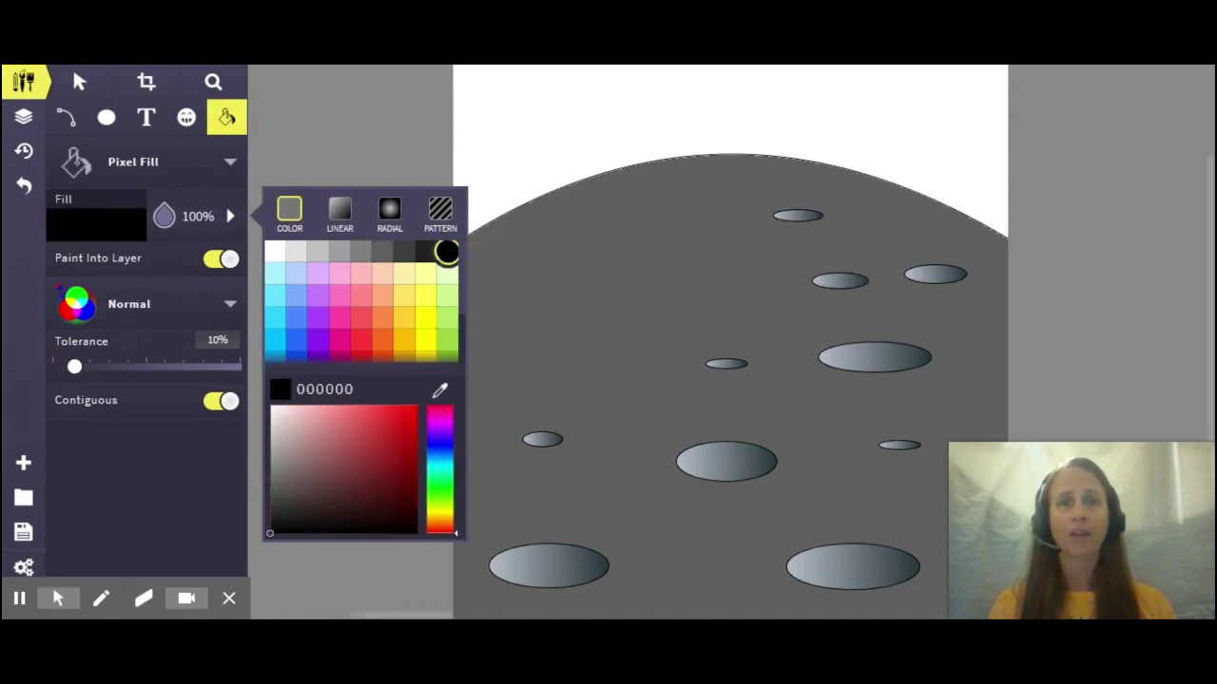
click(722, 105)
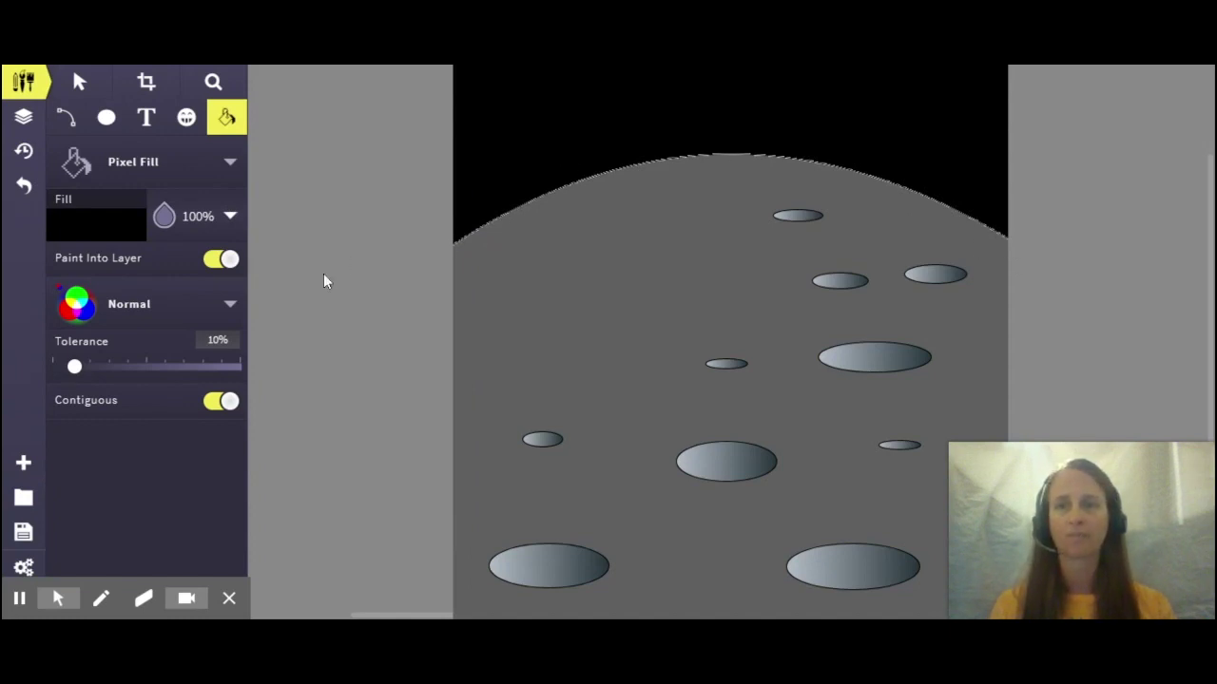
click(106, 118)
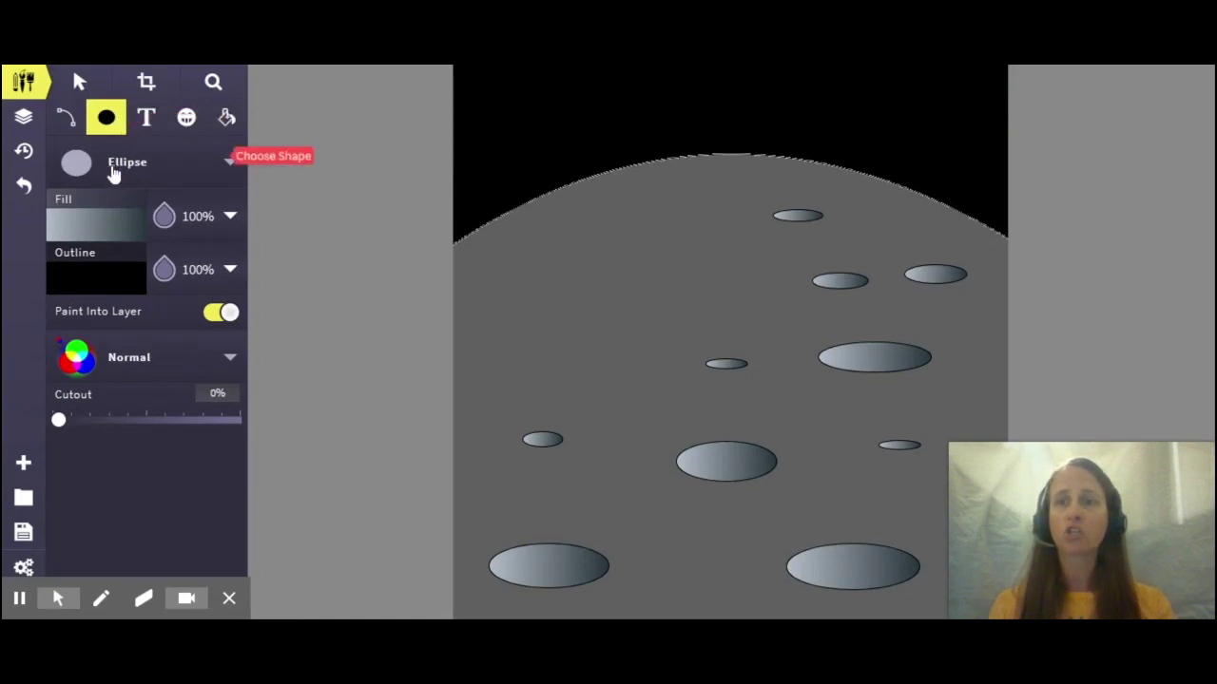
- Set the shape tool to Star with a solid yellow ffff49 fill
click(114, 168)
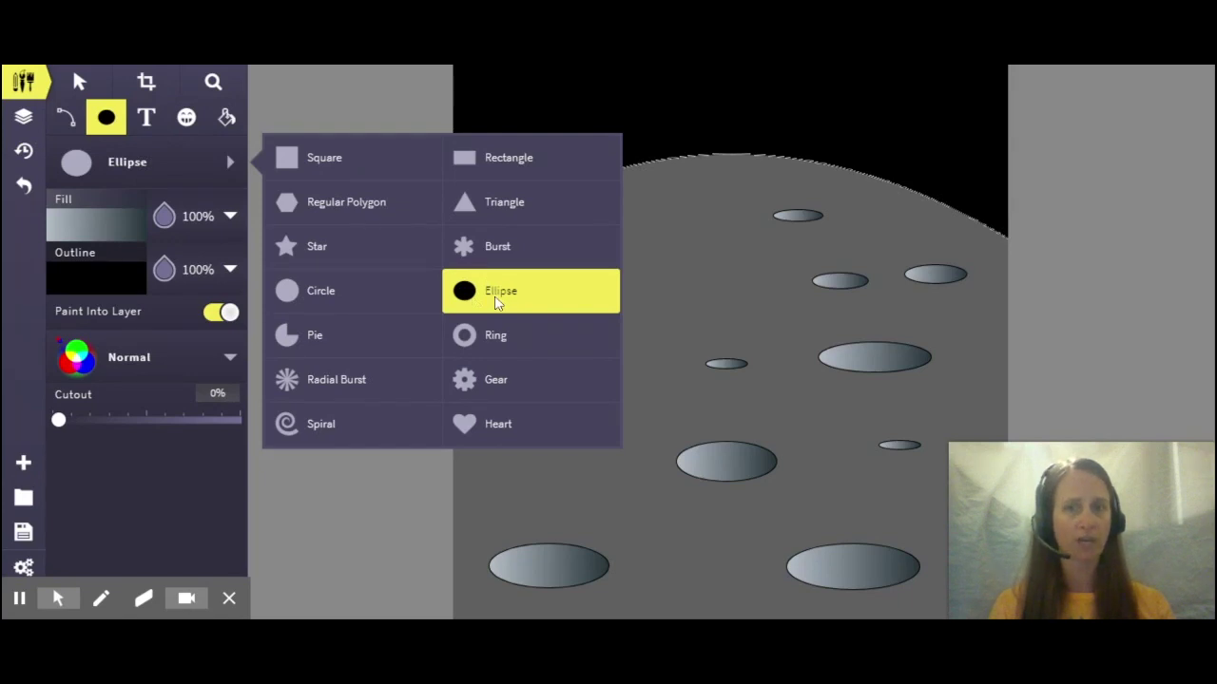
click(341, 251)
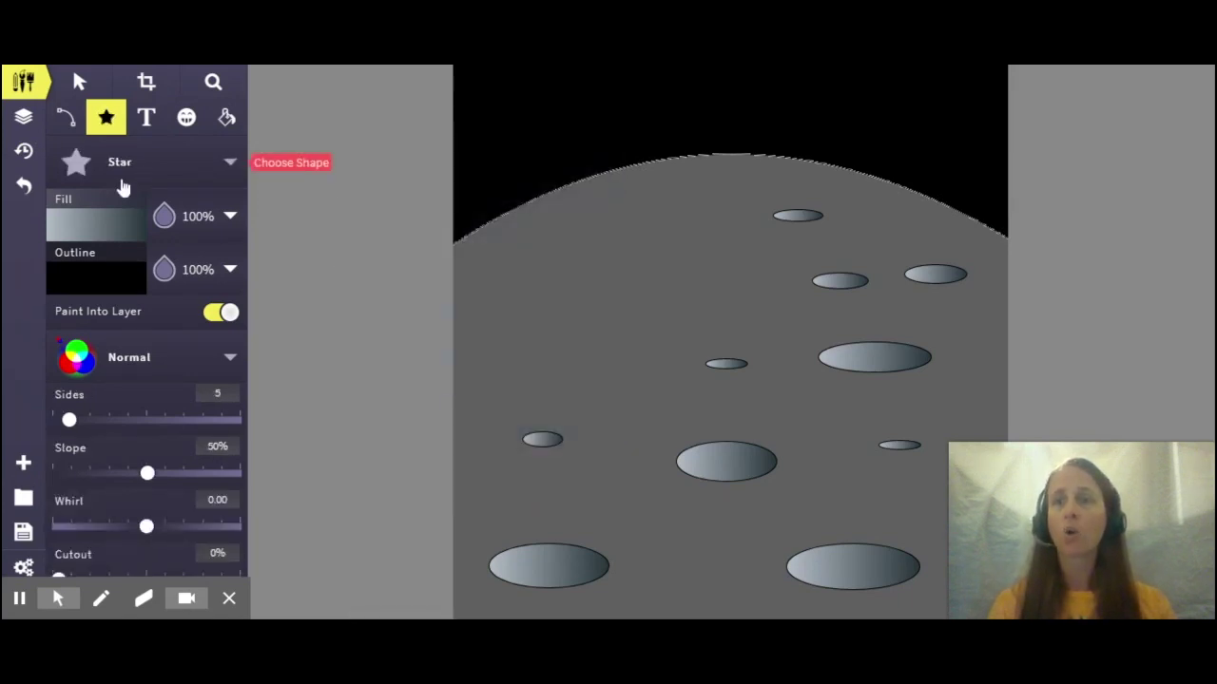
click(78, 233)
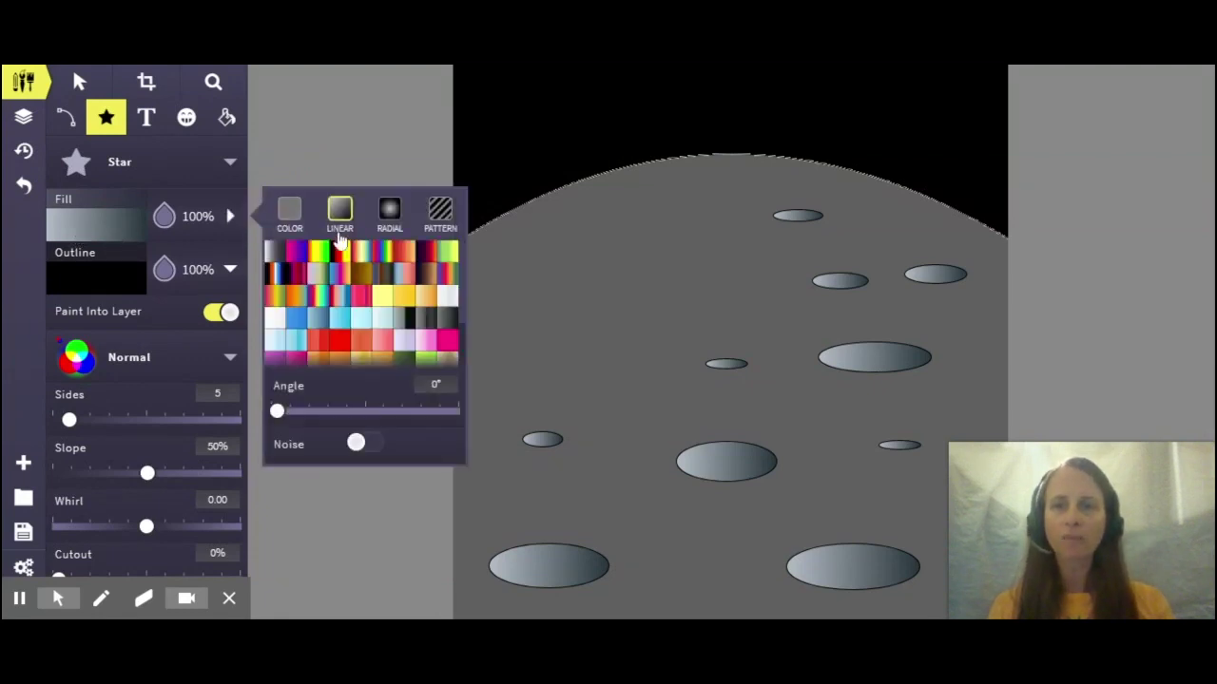
click(290, 221)
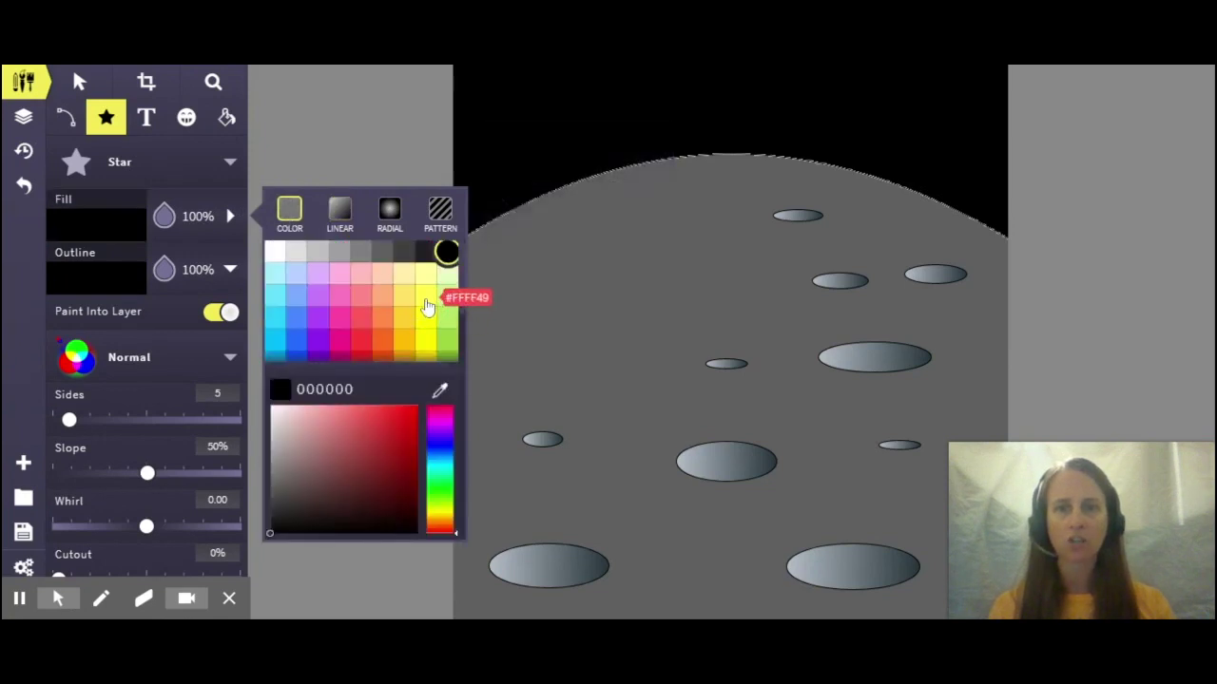
click(425, 300)
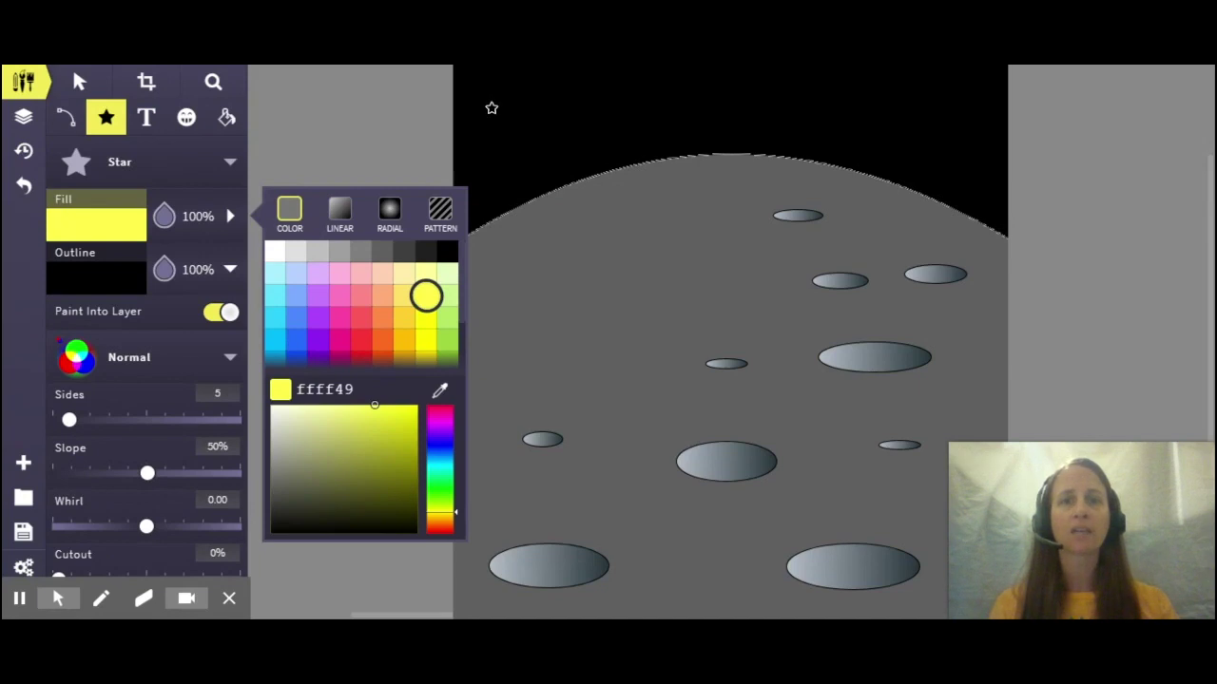
- Scatter about a dozen yellow stars of varied sizes across the black sky
drag(487, 103, 539, 140)
mouse_move(718, 98)
mouse_down()
mouse_move(734, 111)
mouse_move(715, 125)
mouse_move(693, 114)
mouse_move(721, 99)
mouse_up()
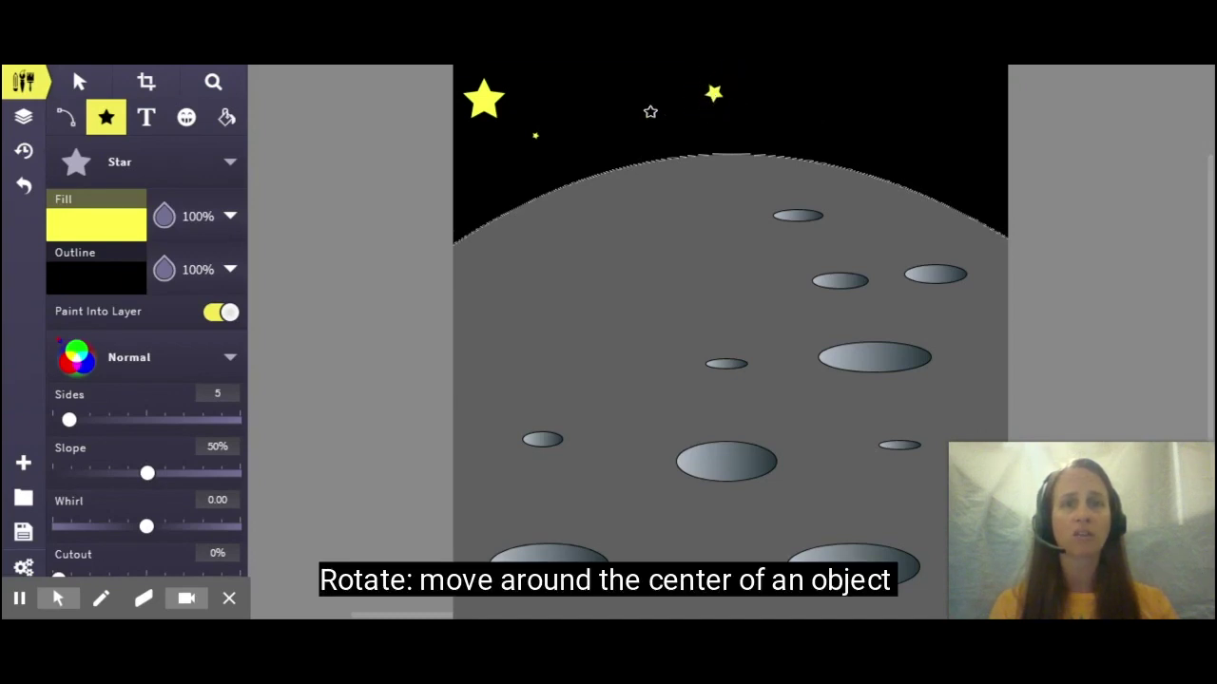
drag(643, 103, 666, 122)
drag(970, 136, 979, 201)
drag(824, 110, 880, 135)
drag(924, 92, 931, 98)
drag(890, 150, 904, 163)
click(766, 124)
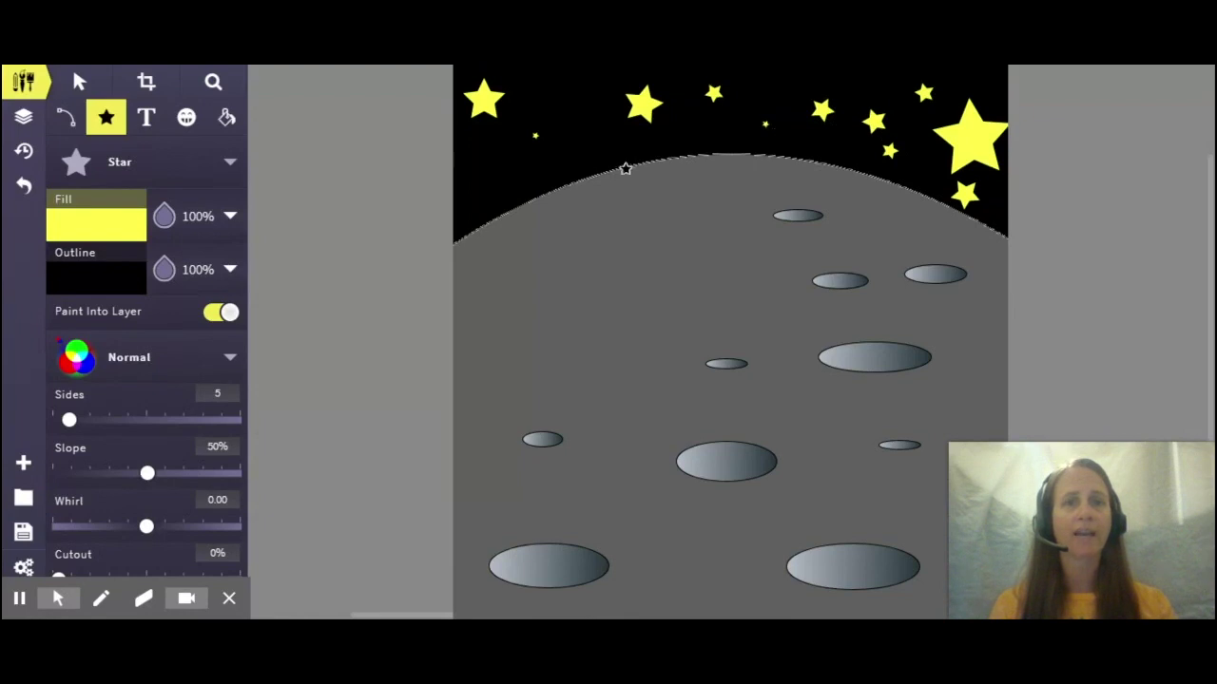
click(564, 151)
click(573, 89)
click(482, 170)
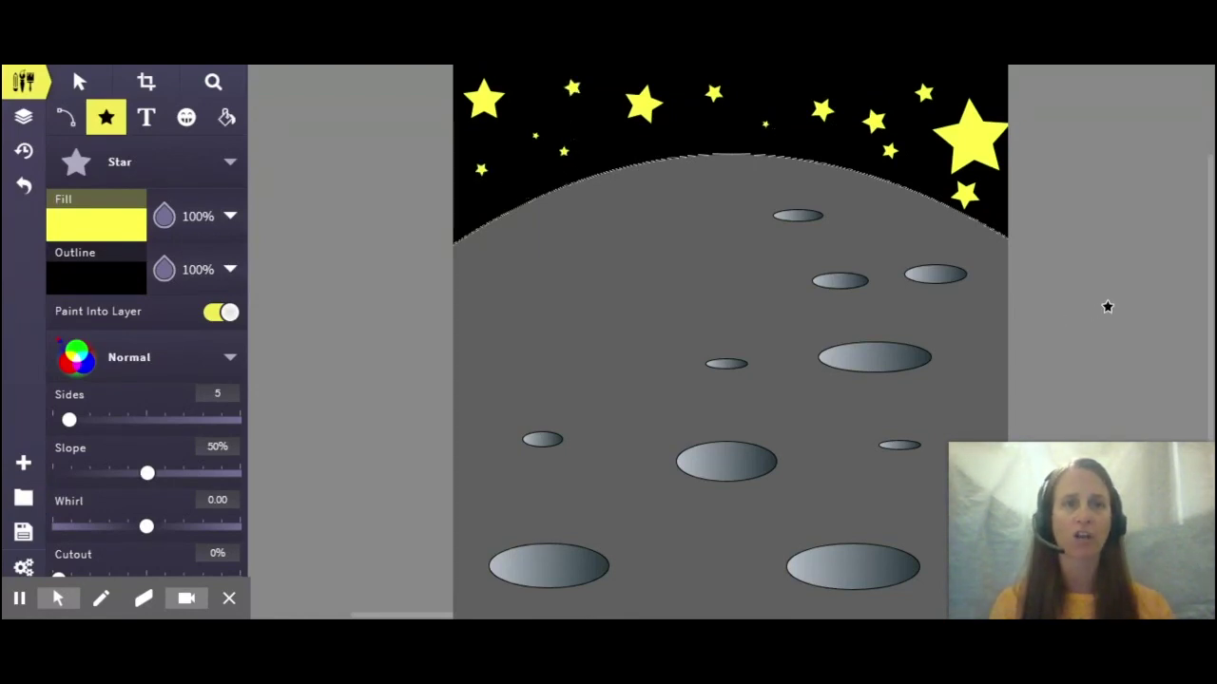